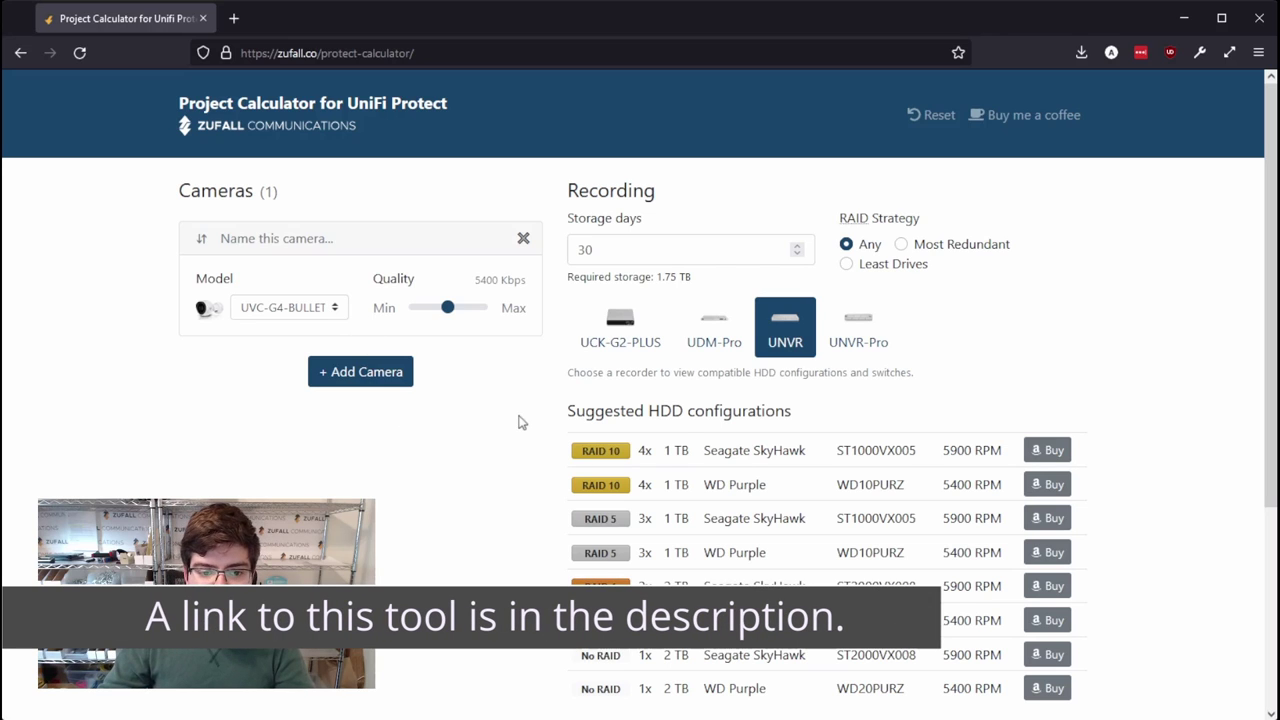
# Step: Add a second camera and name the first camera Front Porch
pyautogui.click(359, 372)
pyautogui.click(274, 238)
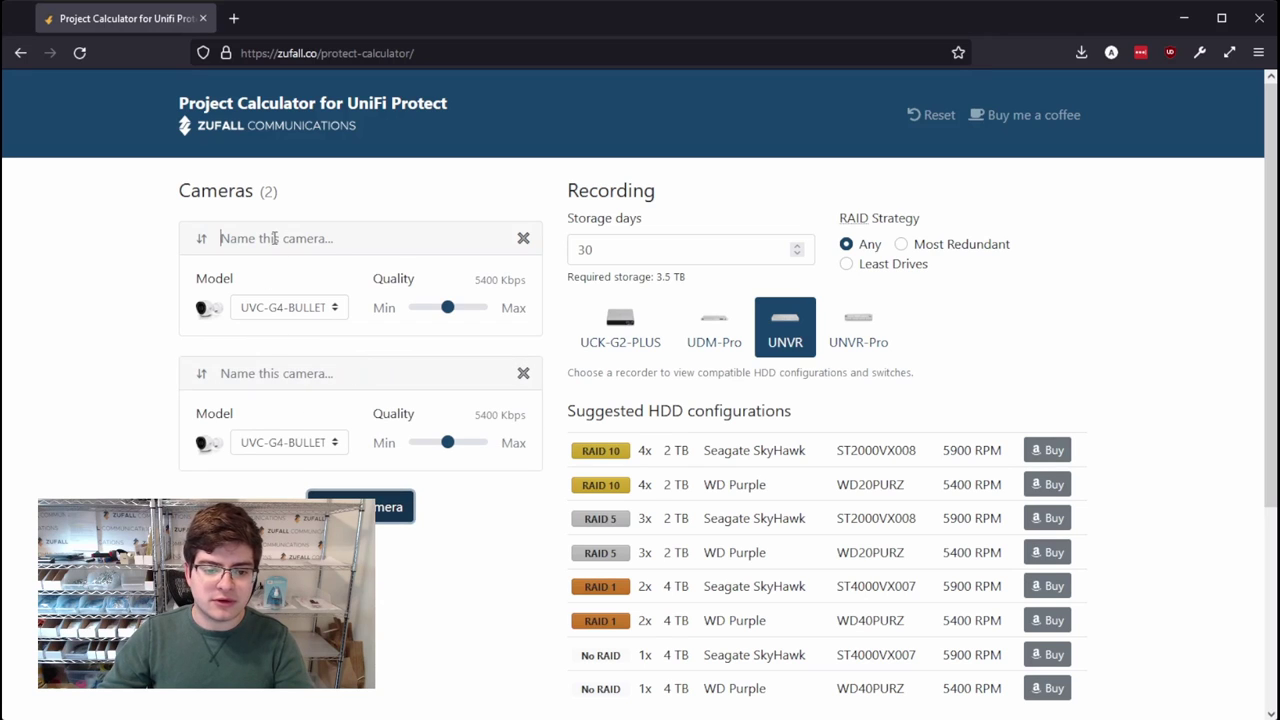
pyautogui.write('Front P')
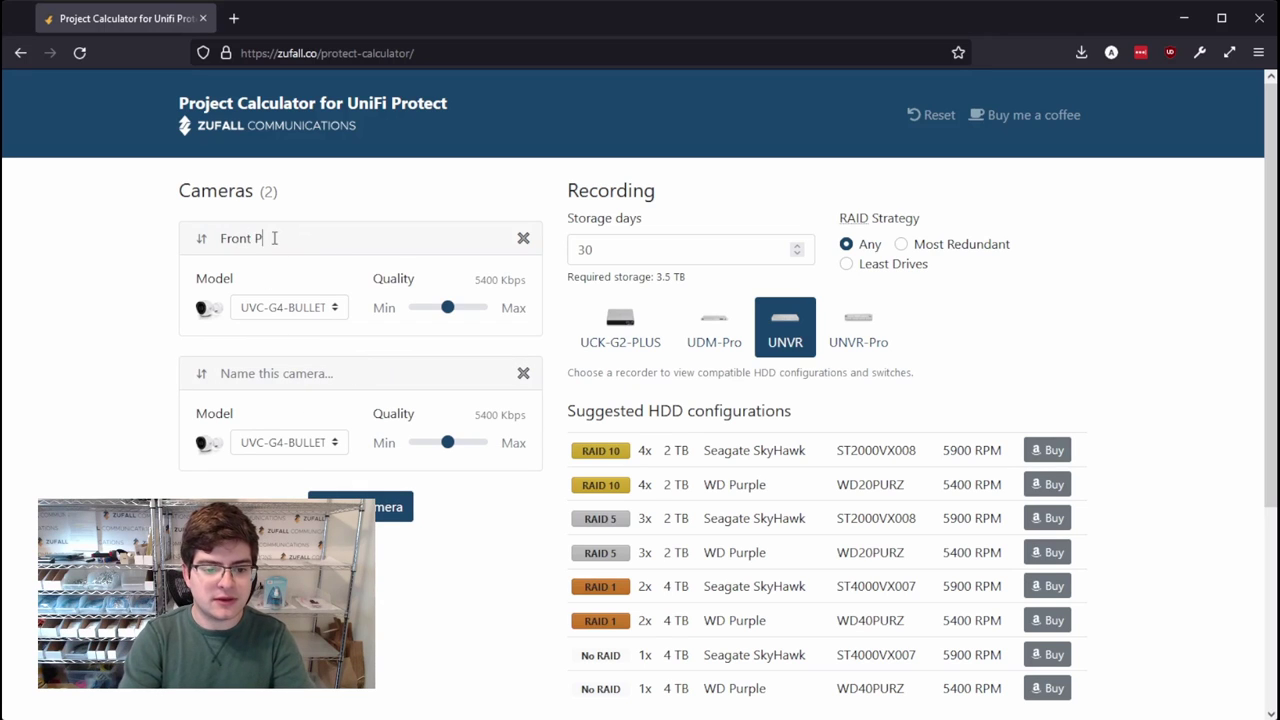
pyautogui.write('orch')
# Step: Make Front Porch a UVC-G4-PRO recording at 11650 Kbps
pyautogui.click(277, 309)
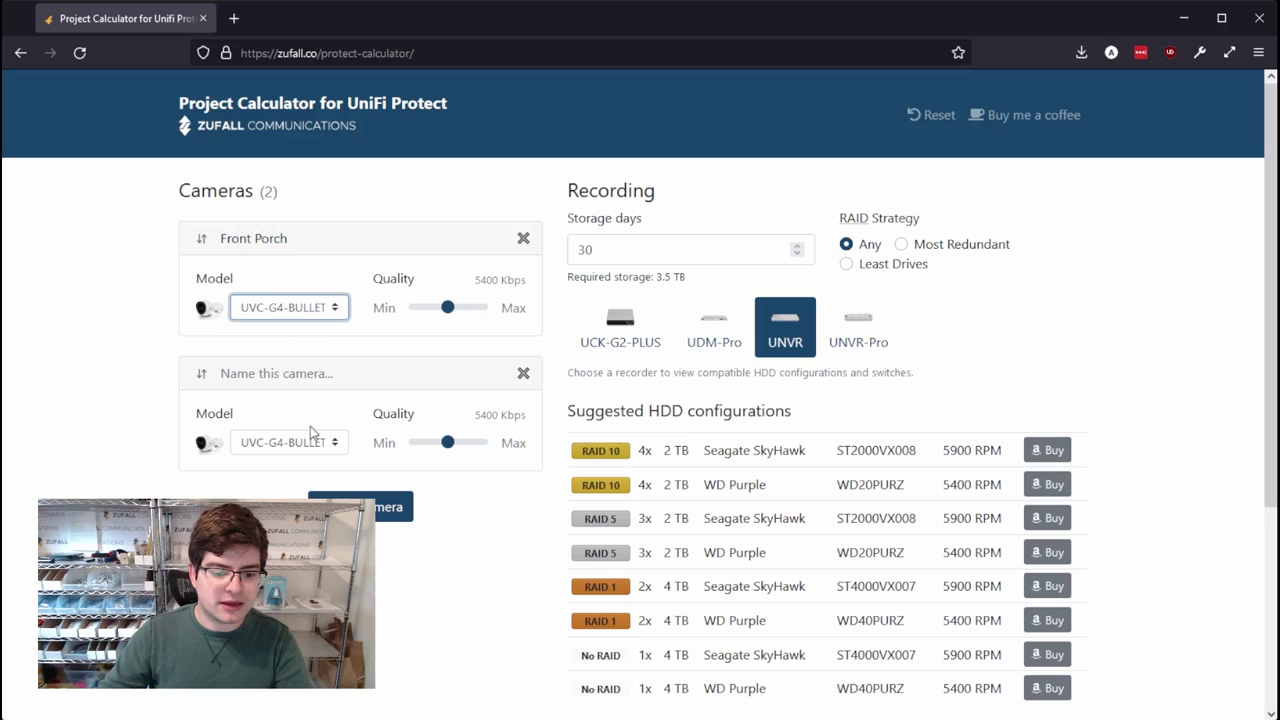
pyautogui.click(316, 413)
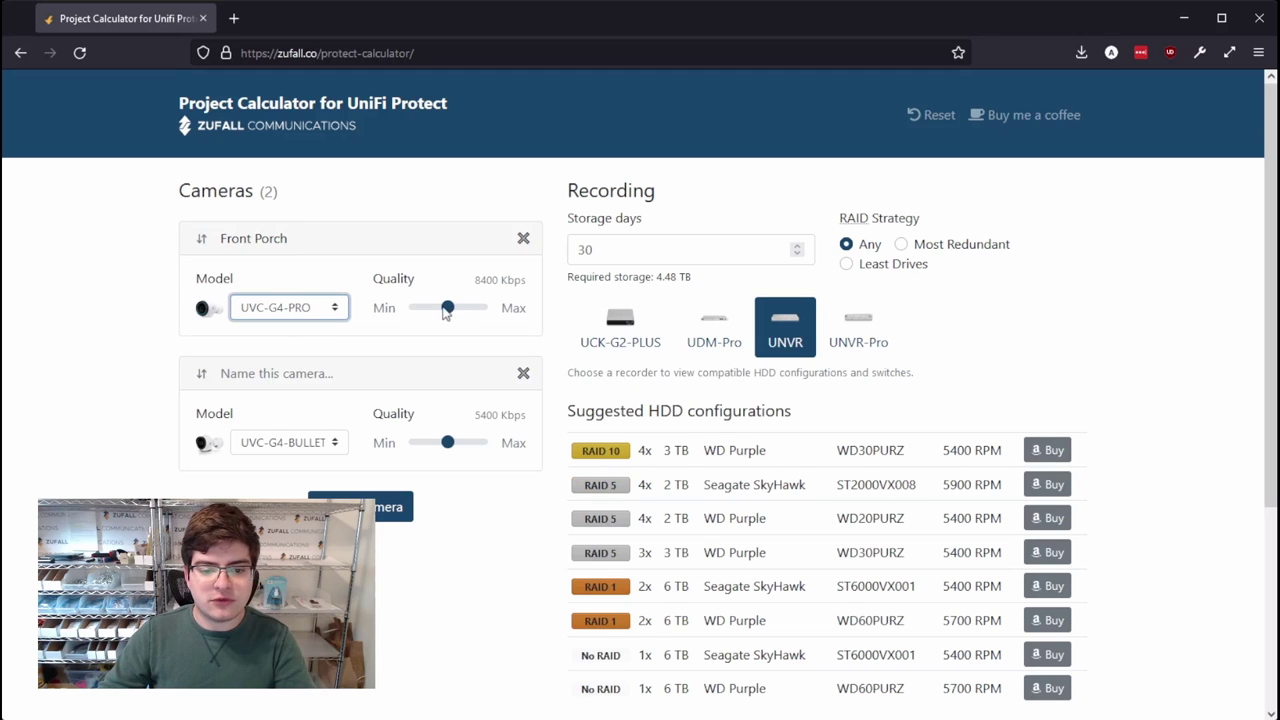
pyautogui.moveTo(450, 310)
pyautogui.mouseDown()
pyautogui.moveTo(477, 310)
pyautogui.moveTo(433, 314)
pyautogui.moveTo(473, 316)
pyautogui.mouseUp()
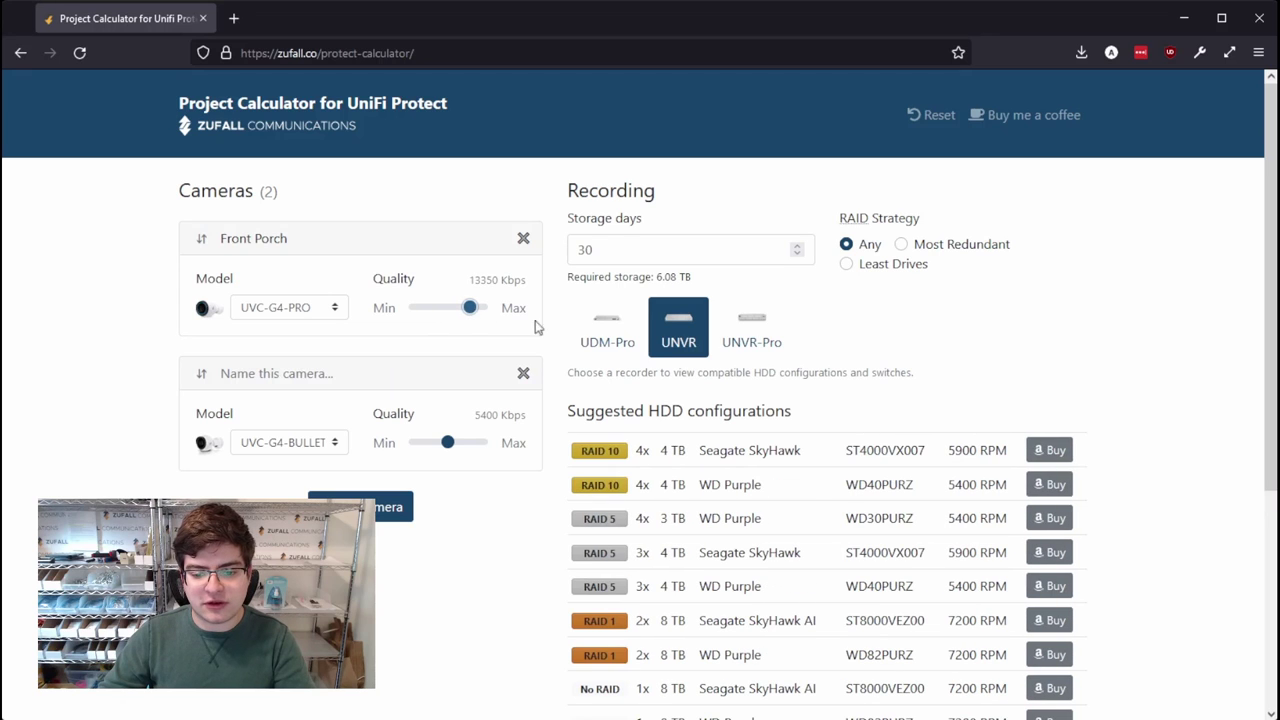
pyautogui.scroll(-3, 820, 480)
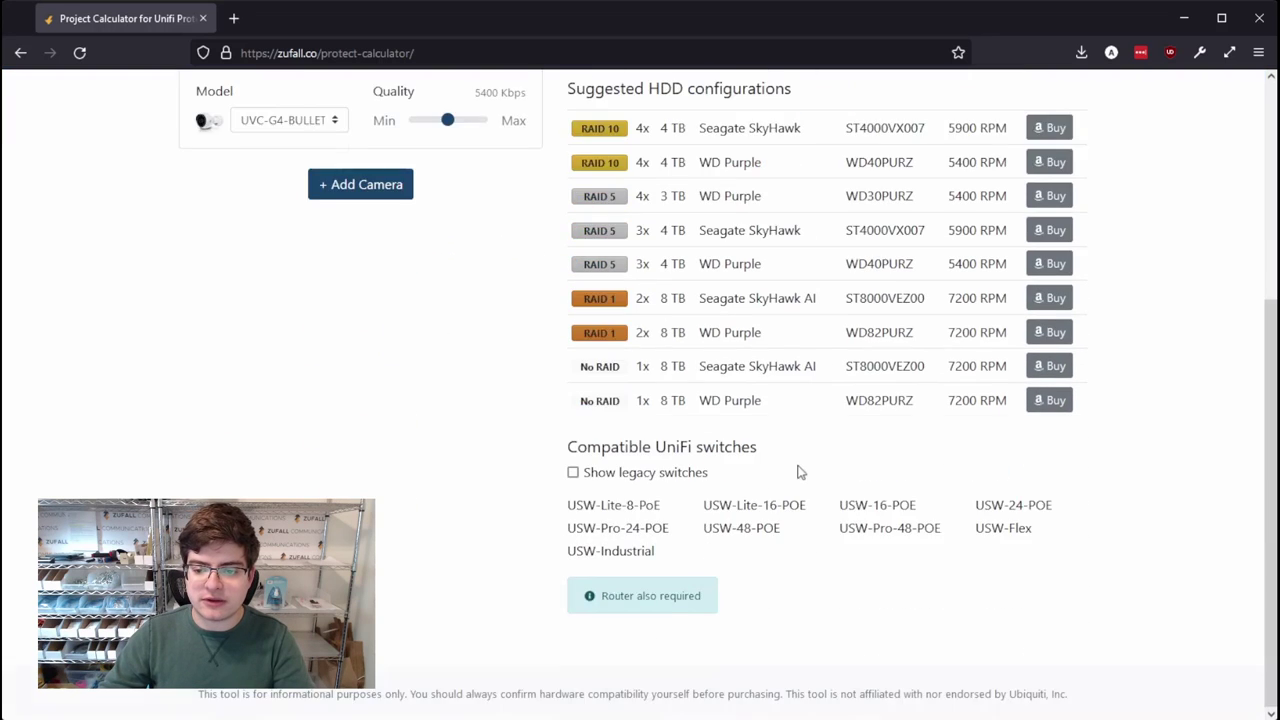
pyautogui.scroll(1, 797, 469)
pyautogui.scroll(3, 767, 296)
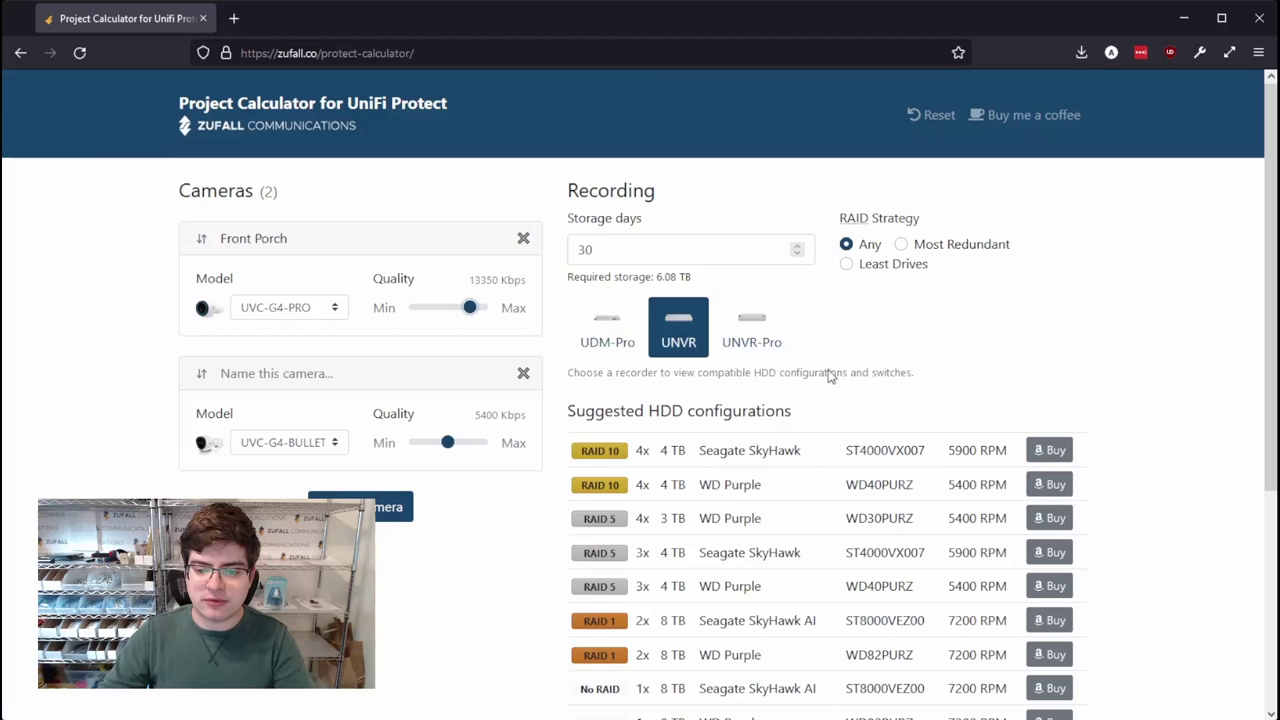
pyautogui.moveTo(473, 313)
pyautogui.mouseDown()
pyautogui.moveTo(443, 309)
pyautogui.moveTo(463, 309)
pyautogui.mouseUp()
pyautogui.click(600, 248)
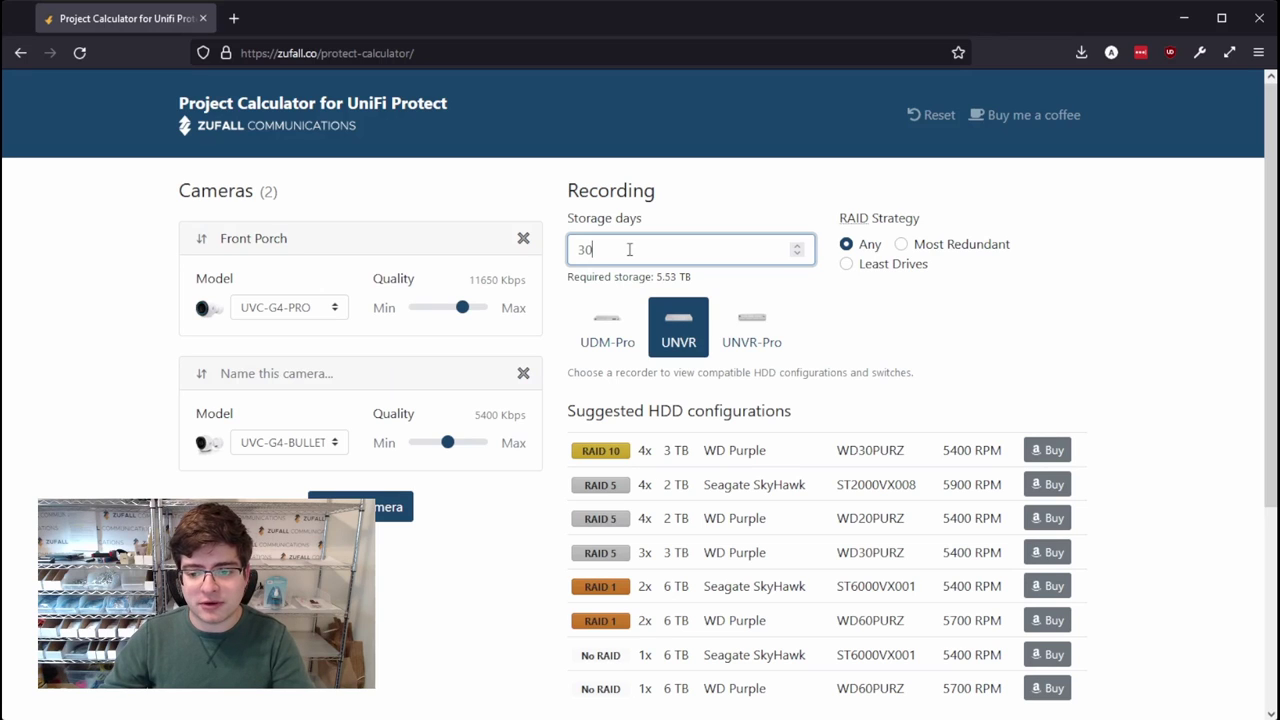
pyautogui.click(725, 295)
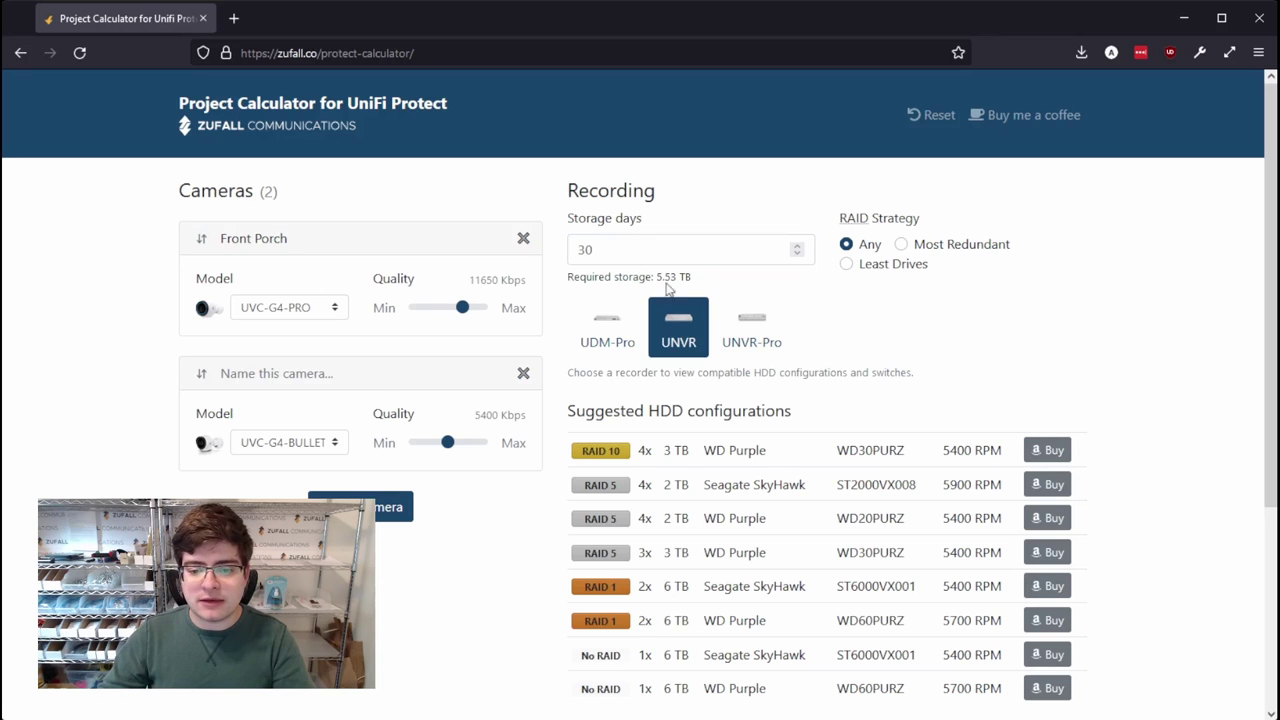
pyautogui.moveTo(710, 280); pyautogui.dragTo(657, 280)
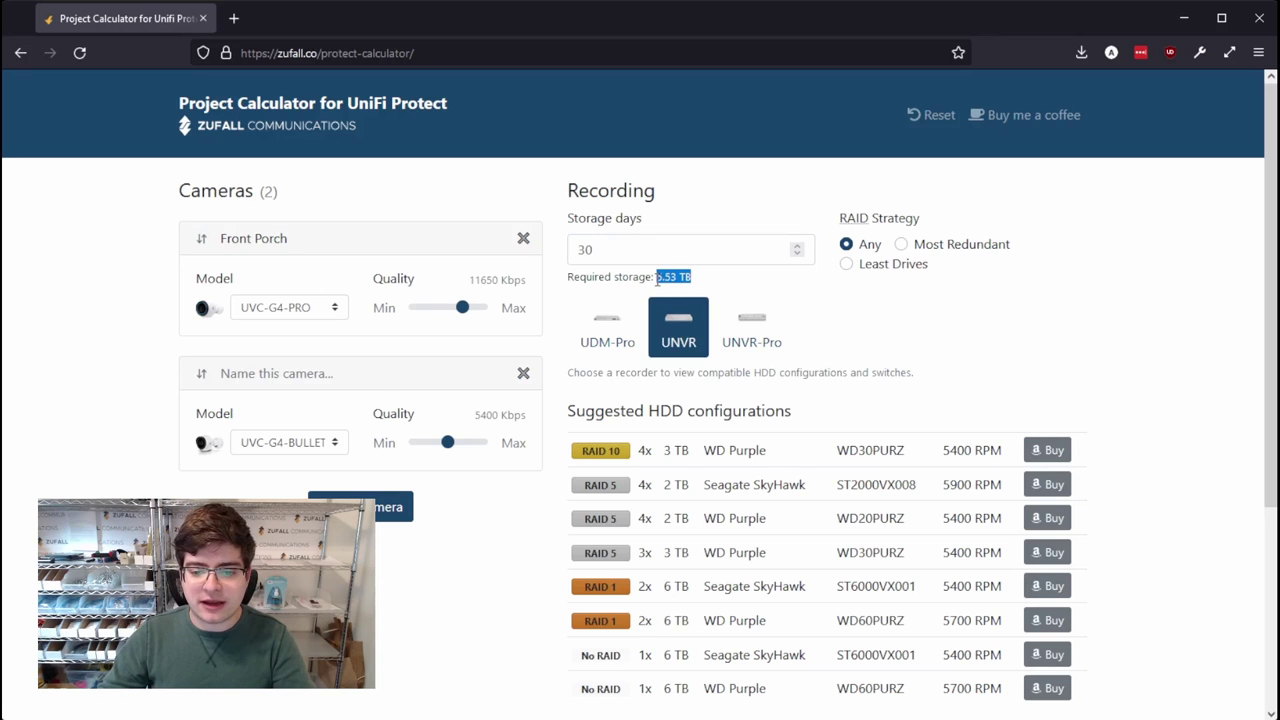
pyautogui.click(728, 288)
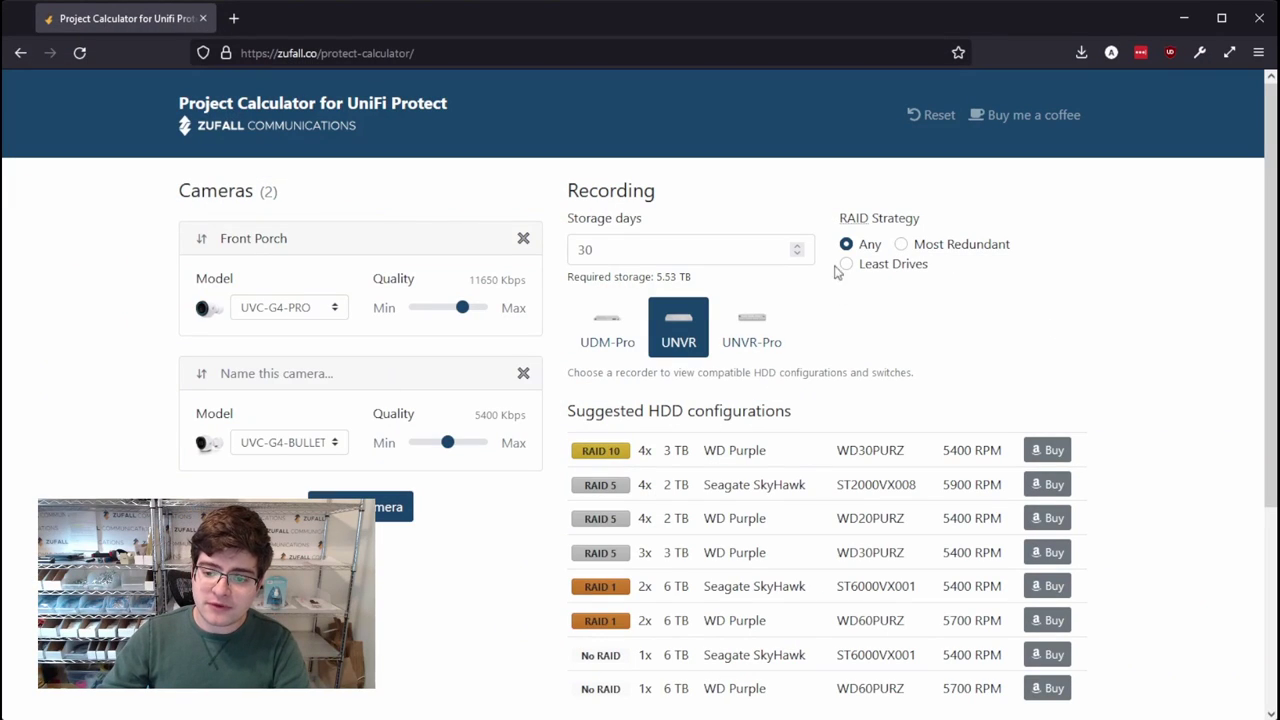
pyautogui.scroll(-2, 1273, 323)
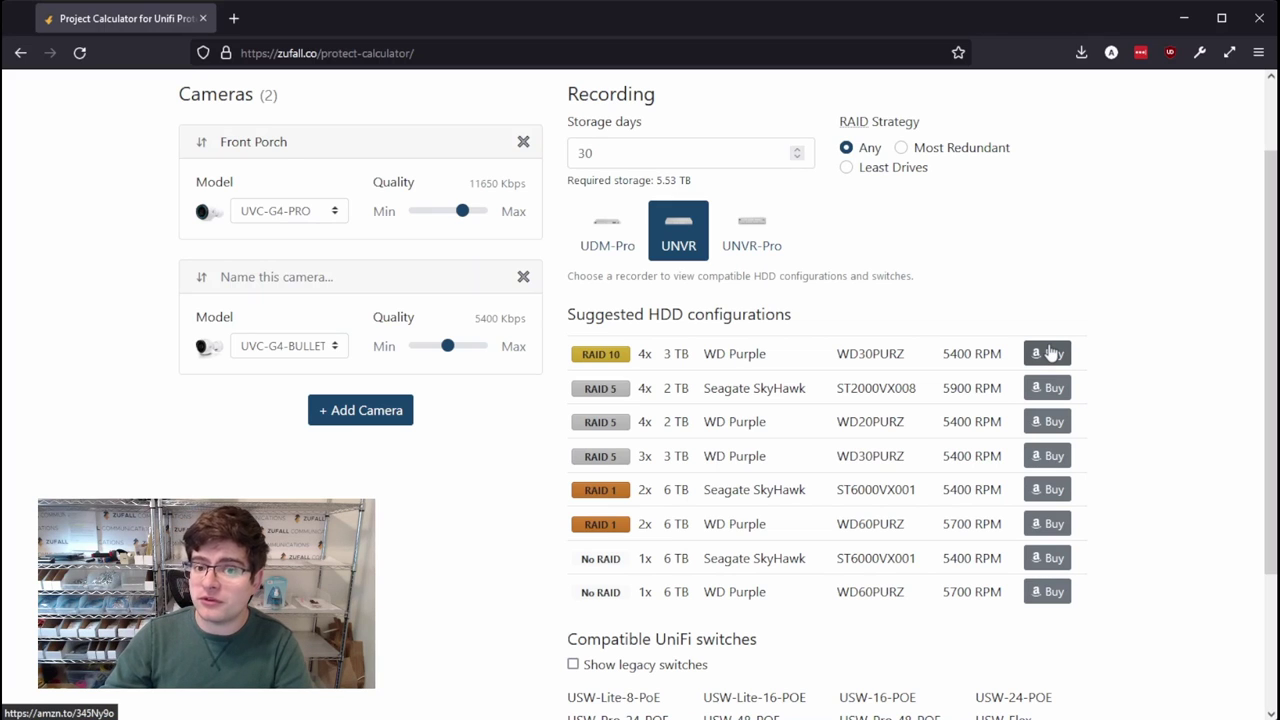
pyautogui.scroll(2, 1050, 352)
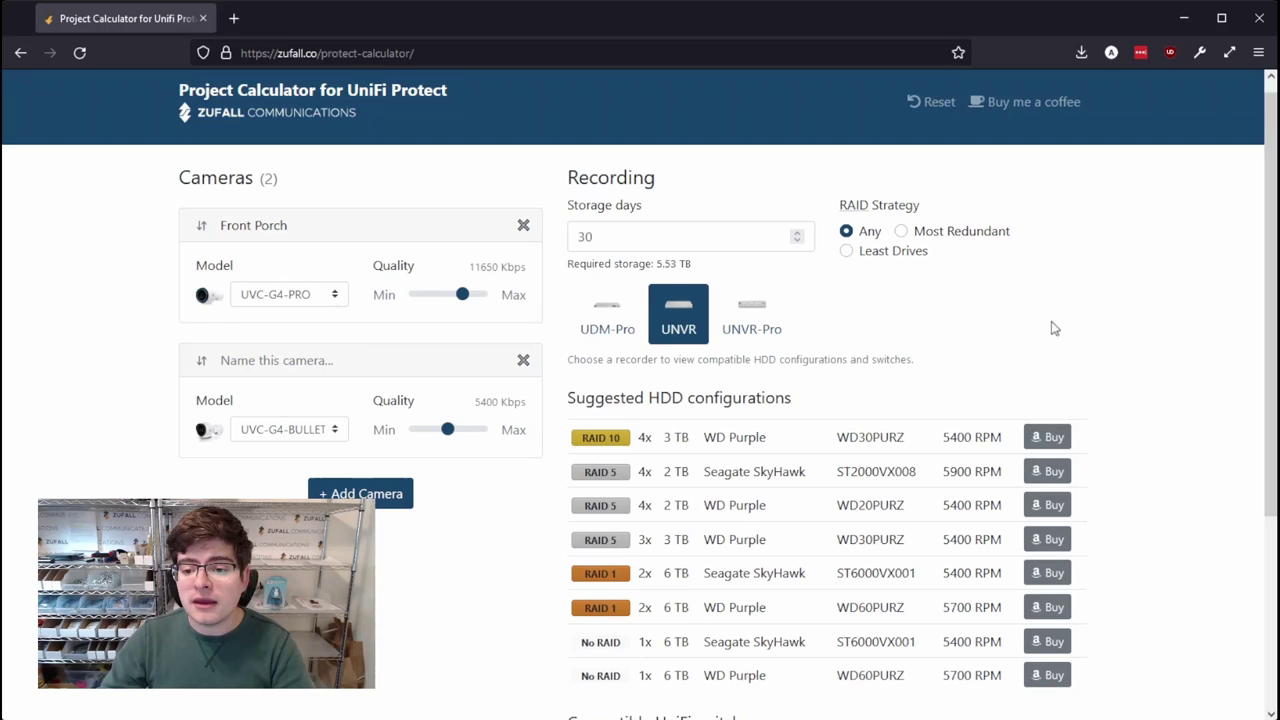
# Step: Compare Most Redundant on UNVR-Pro, then settle on Least Drives with UNVR (RAID 1, 2x 6 TB)
pyautogui.click(950, 235)
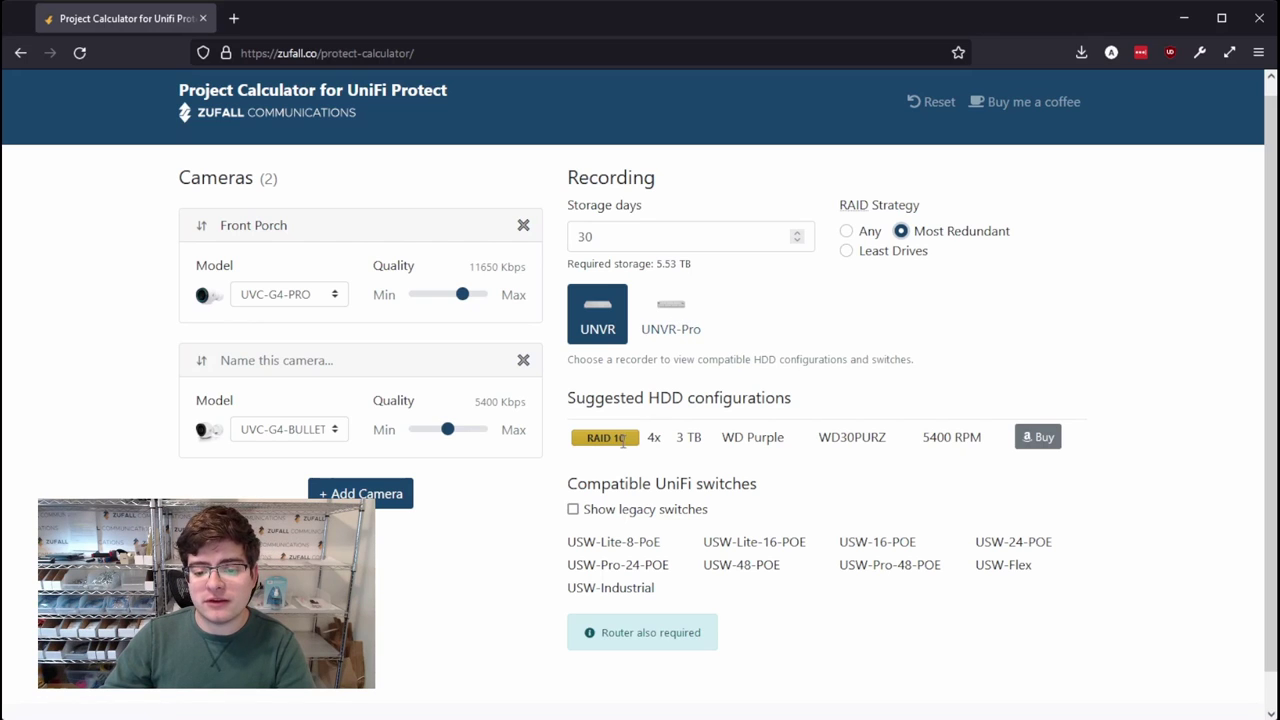
pyautogui.click(677, 316)
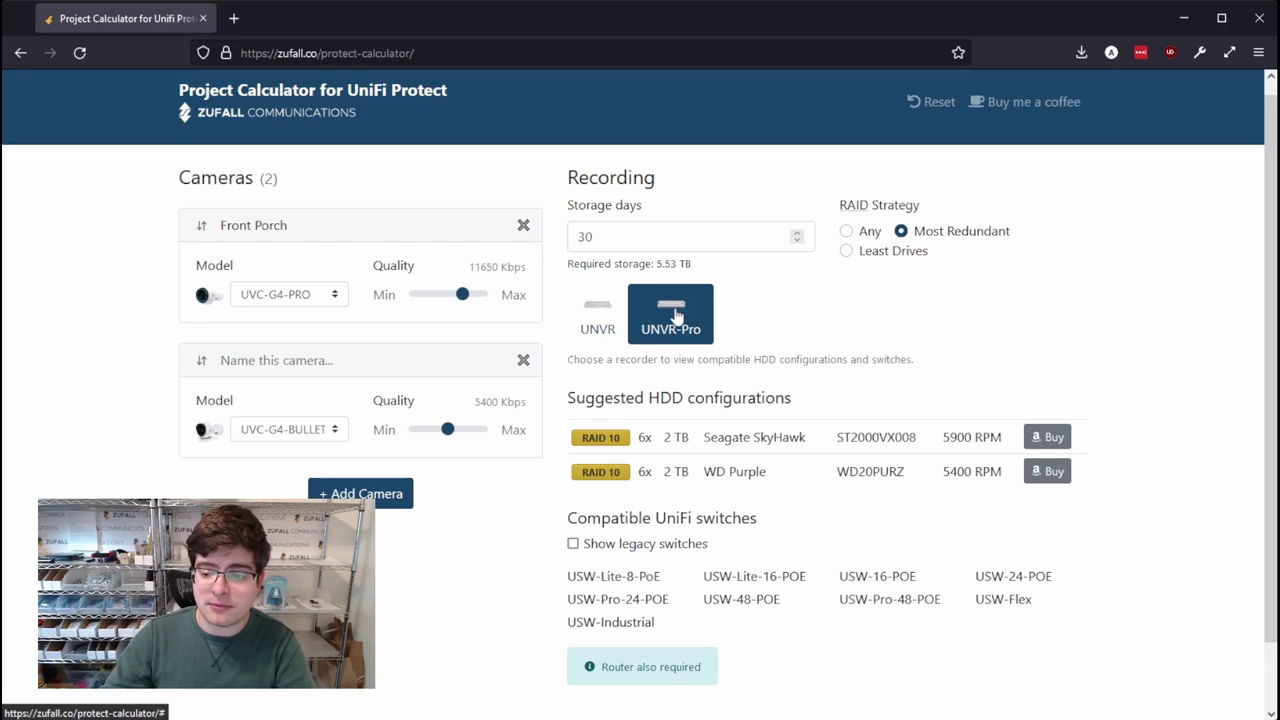
pyautogui.click(900, 255)
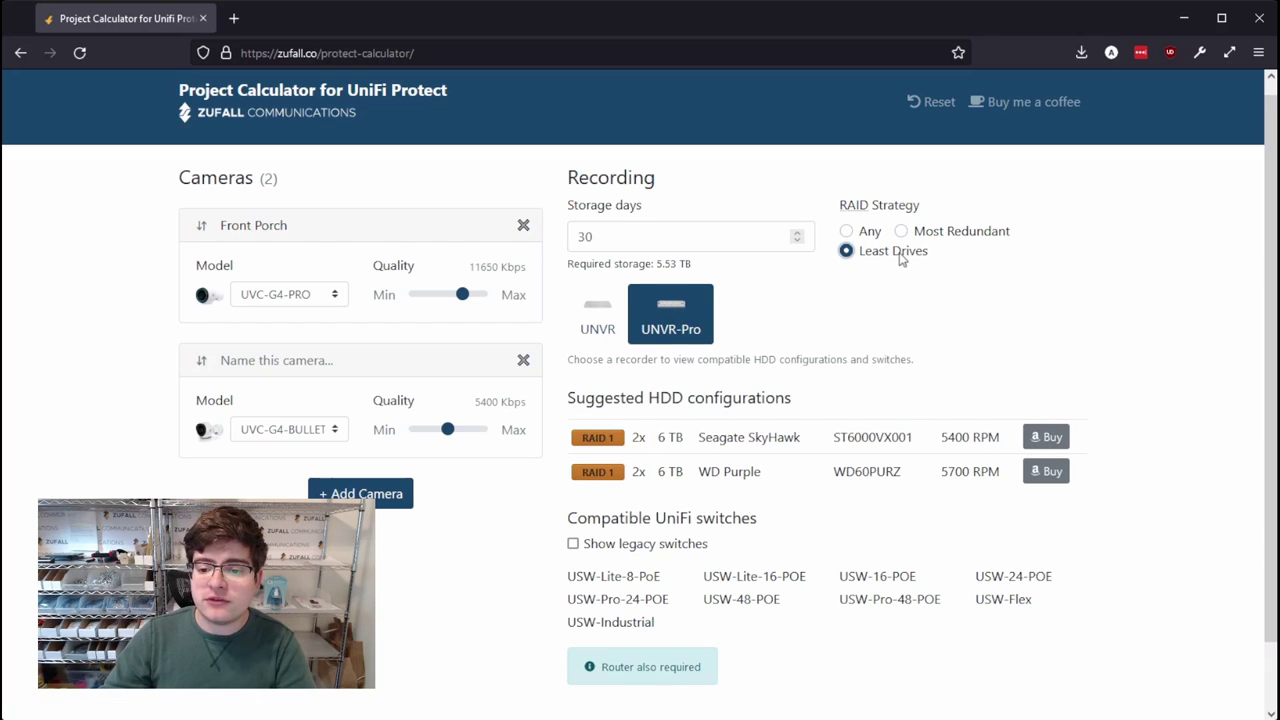
pyautogui.click(610, 330)
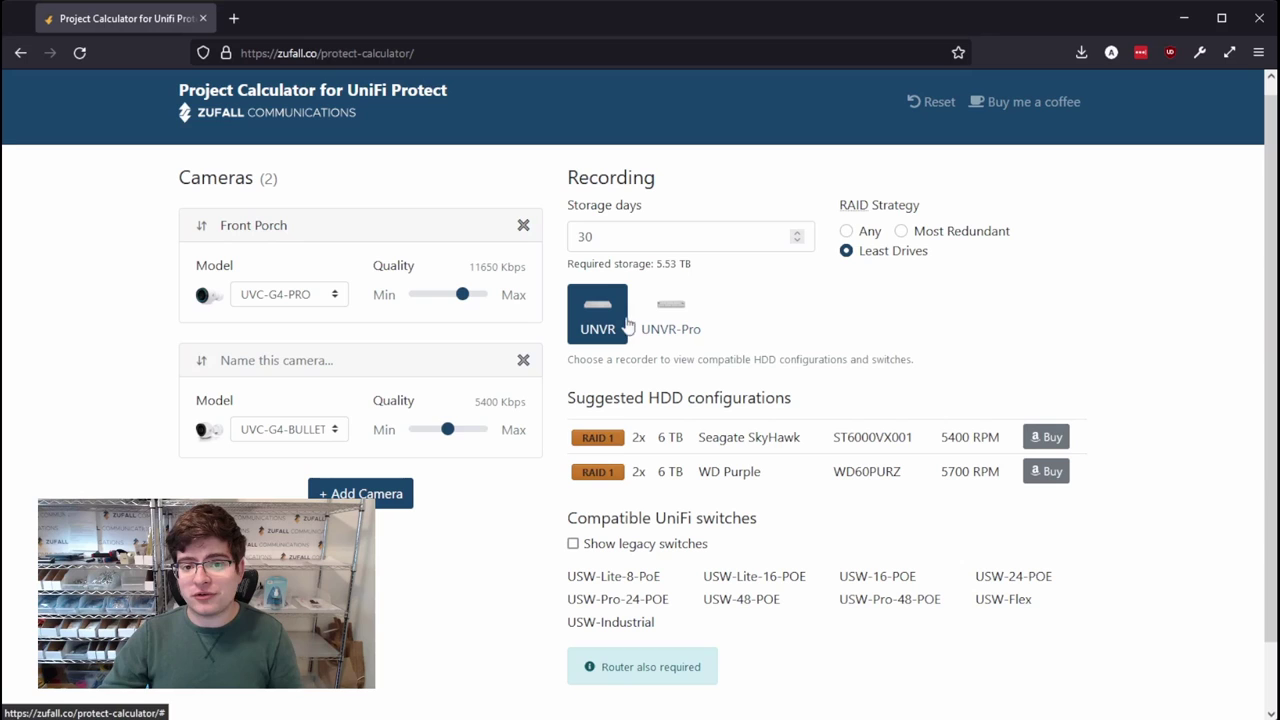
pyautogui.scroll(-1, 780, 506)
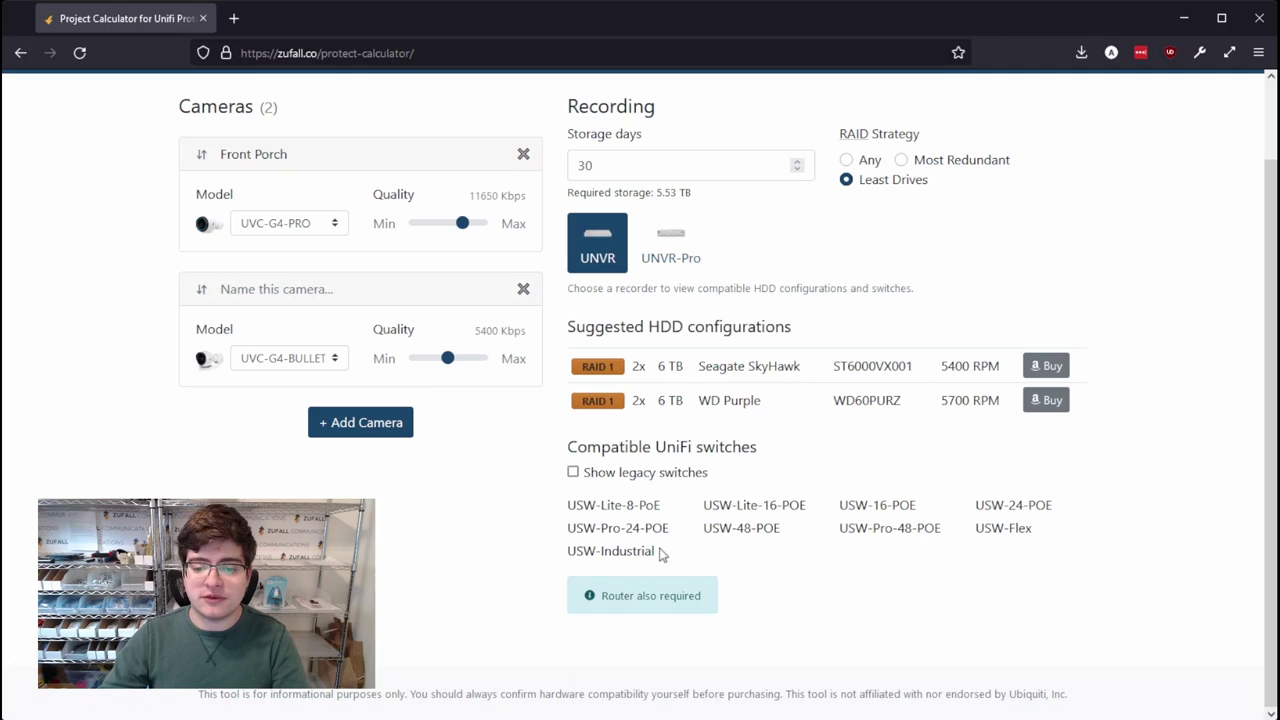
# Step: Switch the RAID strategy to Any and review the updated drive suggestions
pyautogui.click(847, 161)
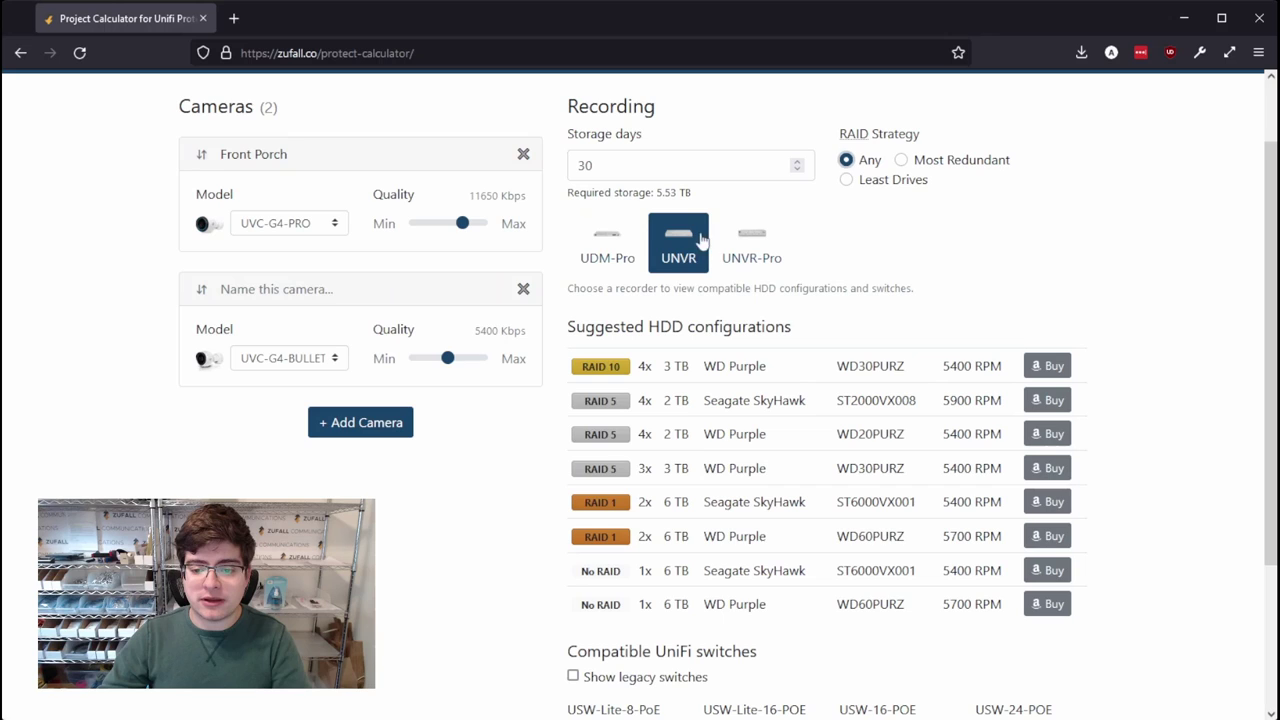
pyautogui.scroll(-3, 766, 377)
pyautogui.moveTo(645, 610)
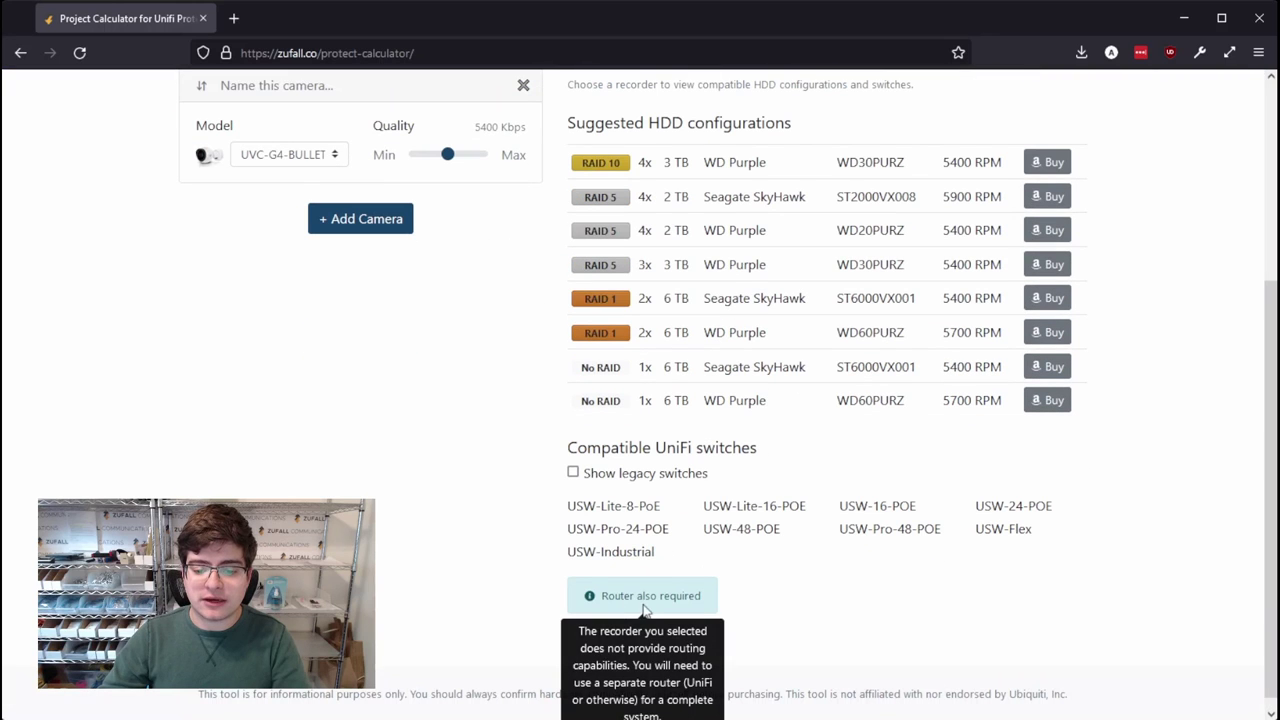
pyautogui.scroll(-1, 656, 593)
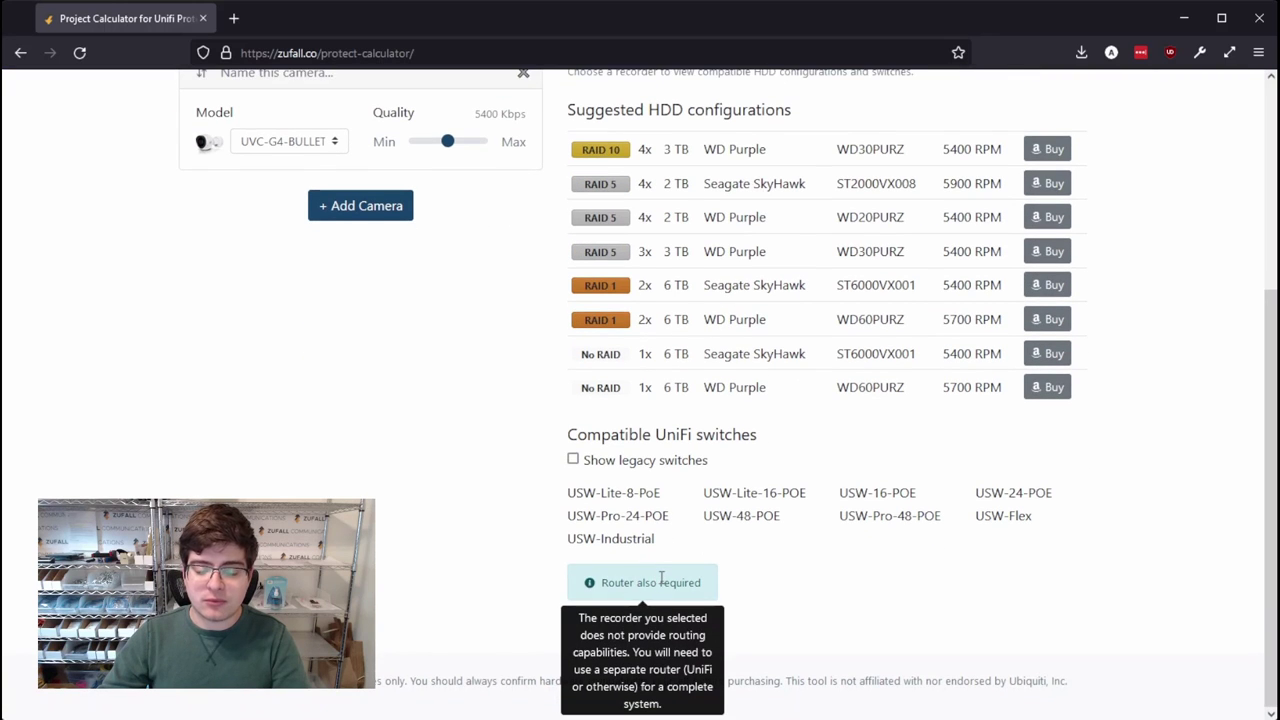
pyautogui.scroll(3, 656, 560)
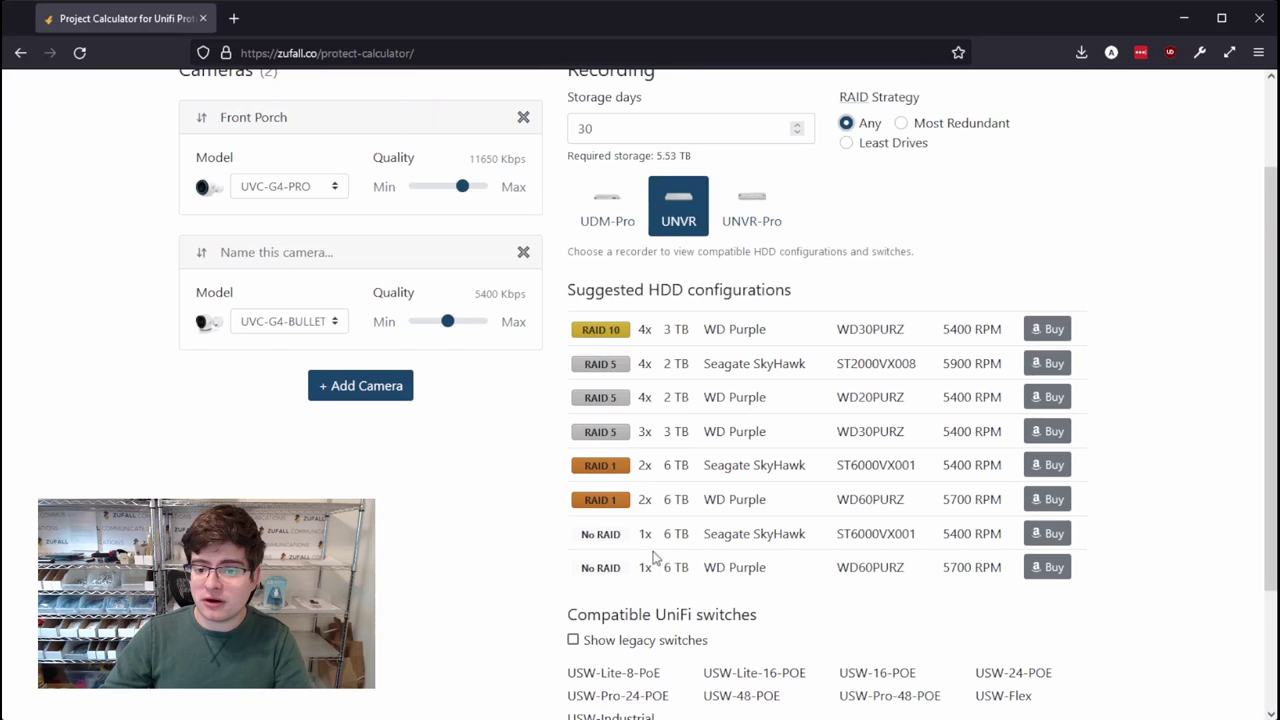
pyautogui.scroll(1, 656, 557)
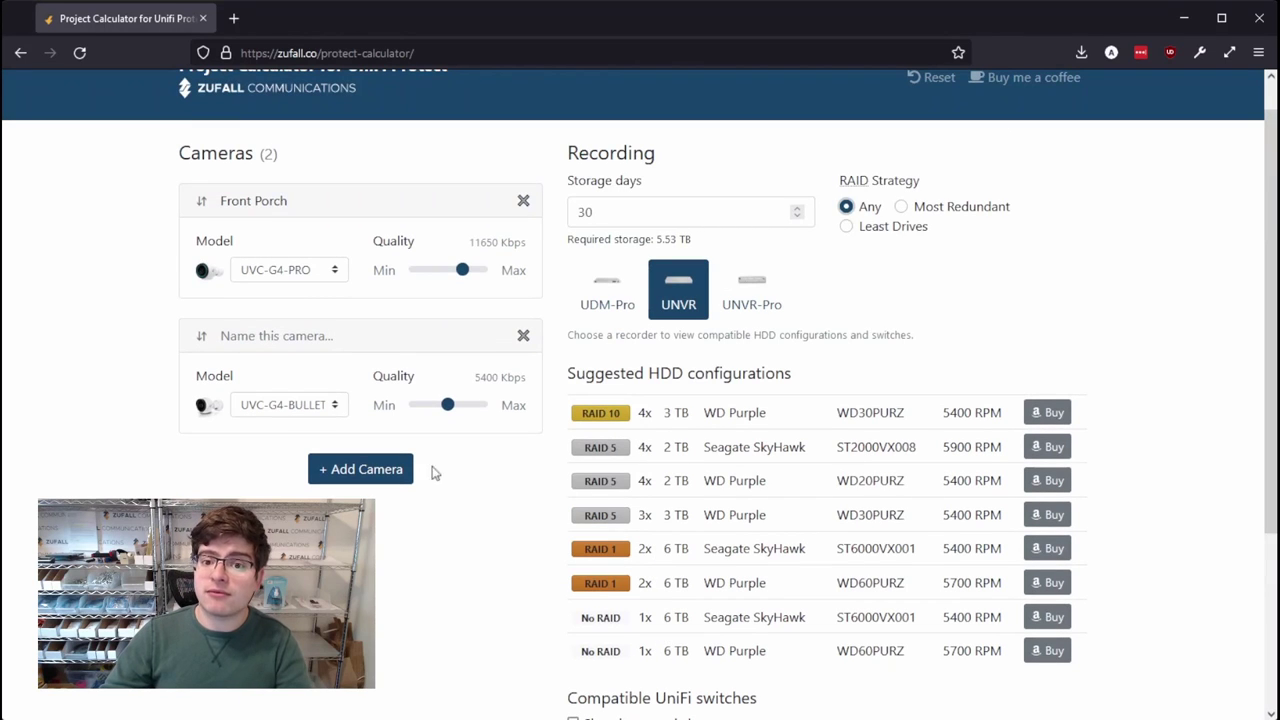
# Step: Change the second camera's model to UVC-G3-INS at 3400 Kbps
pyautogui.click(272, 405)
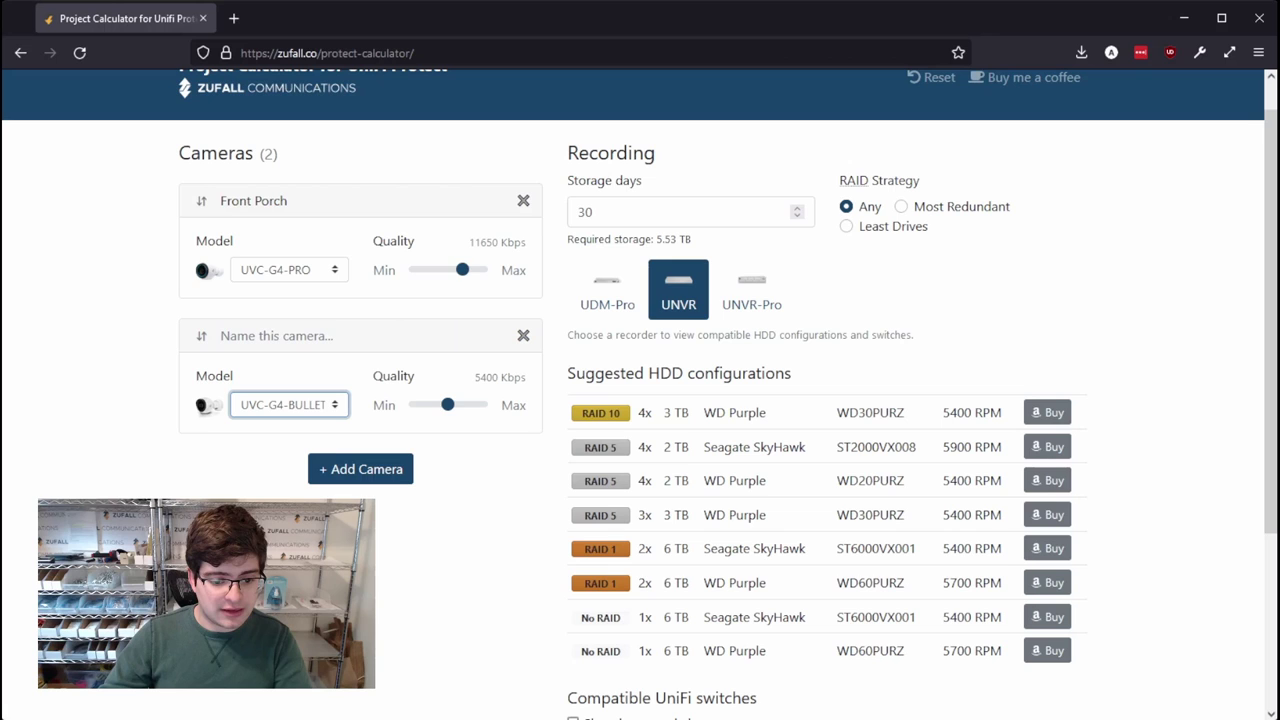
pyautogui.press('Up')
pyautogui.scroll(-3, 505, 590)
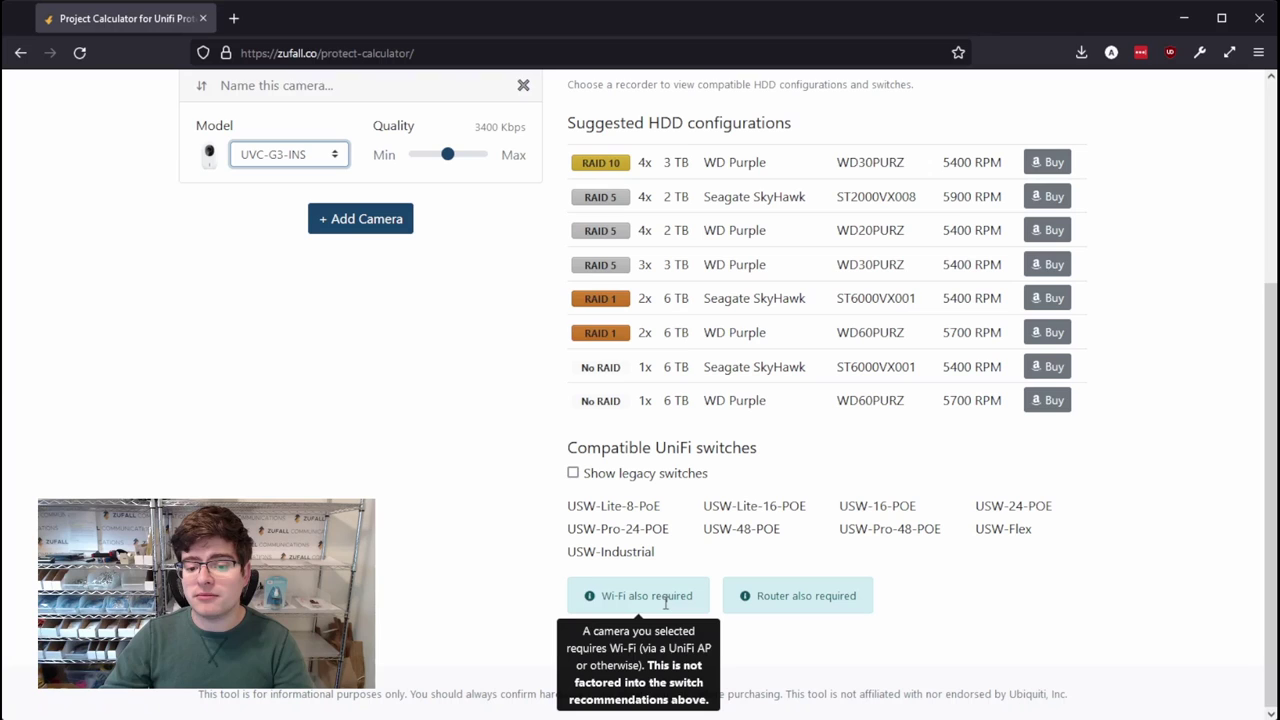
pyautogui.moveTo(808, 592)
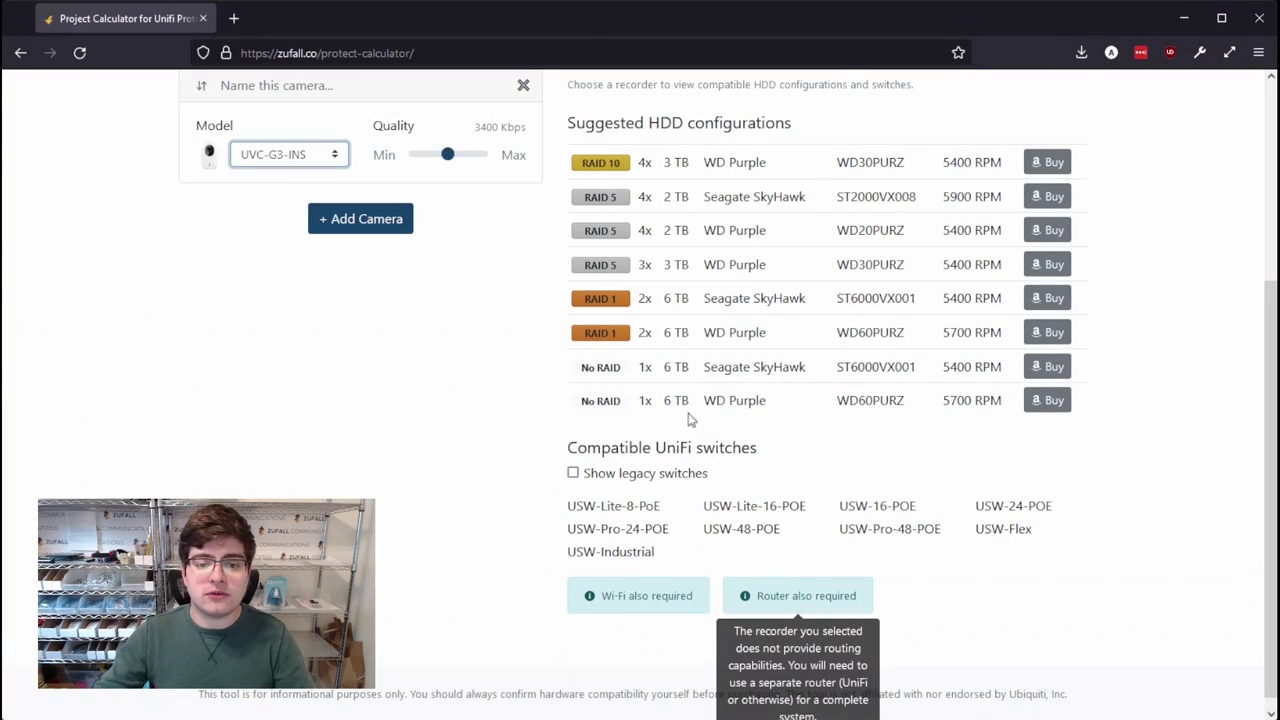
# Step: Drag the Bar camera card to try reordering the 16-camera list
pyautogui.scroll(5, 394, 343)
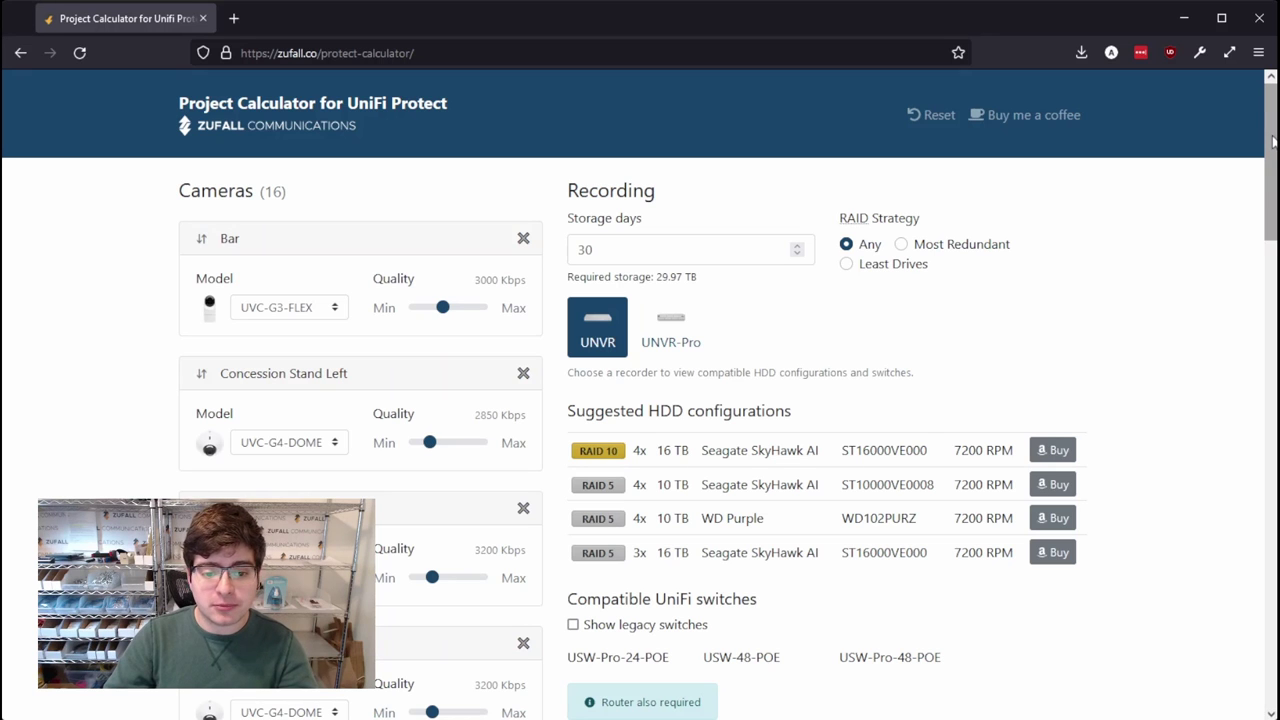
pyautogui.moveTo(1273, 141); pyautogui.dragTo(1249, 123)
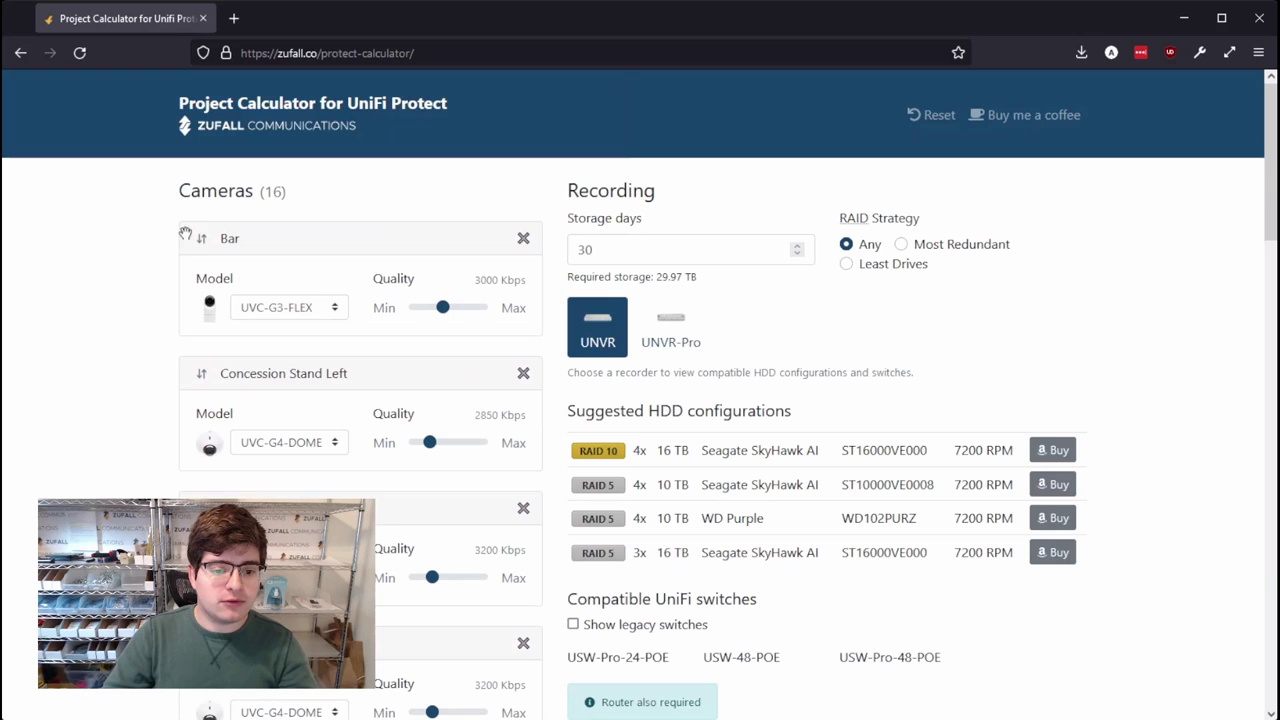
pyautogui.moveTo(185, 233)
pyautogui.mouseDown()
pyautogui.moveTo(206, 277)
pyautogui.moveTo(205, 436)
pyautogui.moveTo(194, 250)
pyautogui.mouseUp()
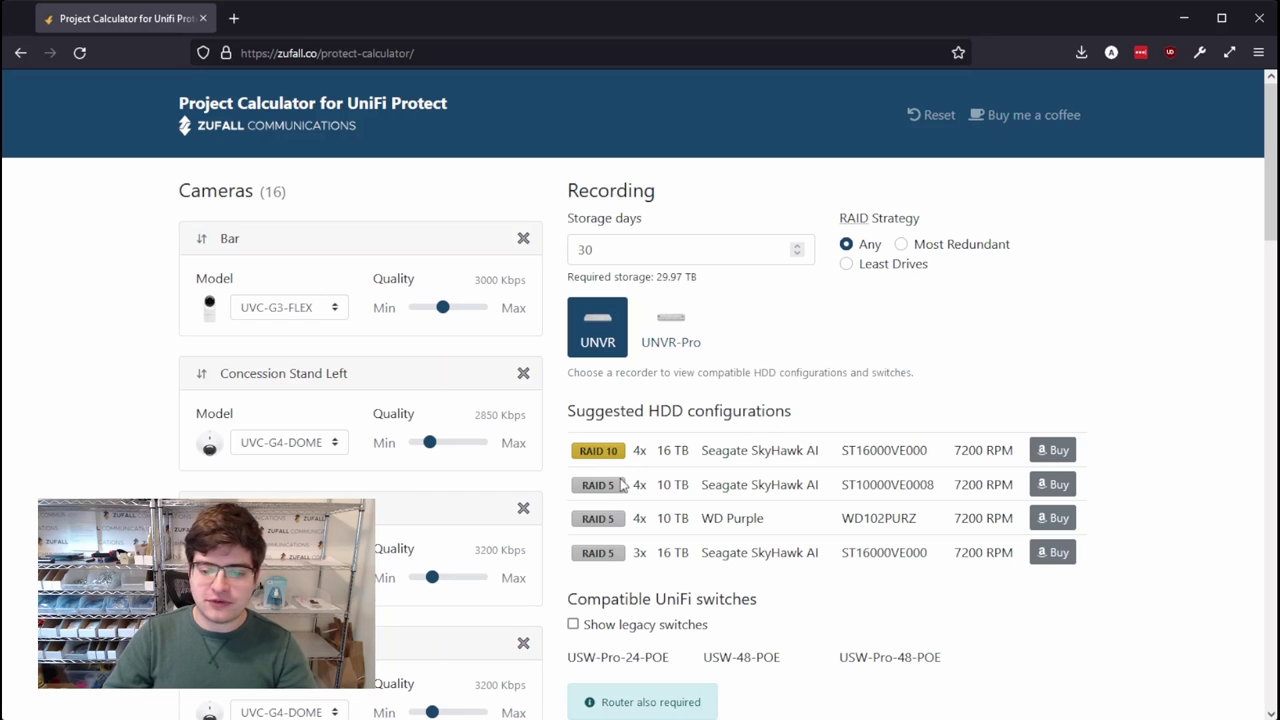
# Step: Try Most Redundant, then choose UNVR-Pro with Least Drives for RAID 5 3x 16 TB
pyautogui.click(671, 325)
pyautogui.scroll(-2, 1258, 218)
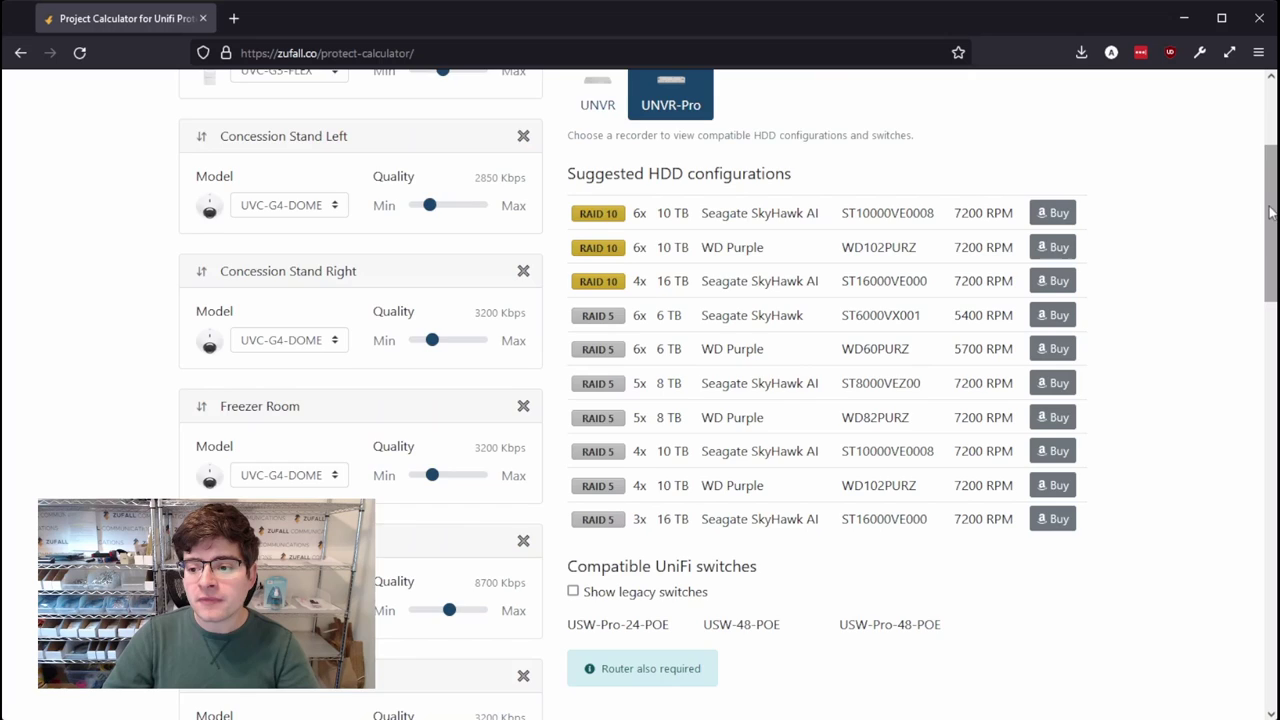
pyautogui.moveTo(1267, 212); pyautogui.dragTo(1267, 176)
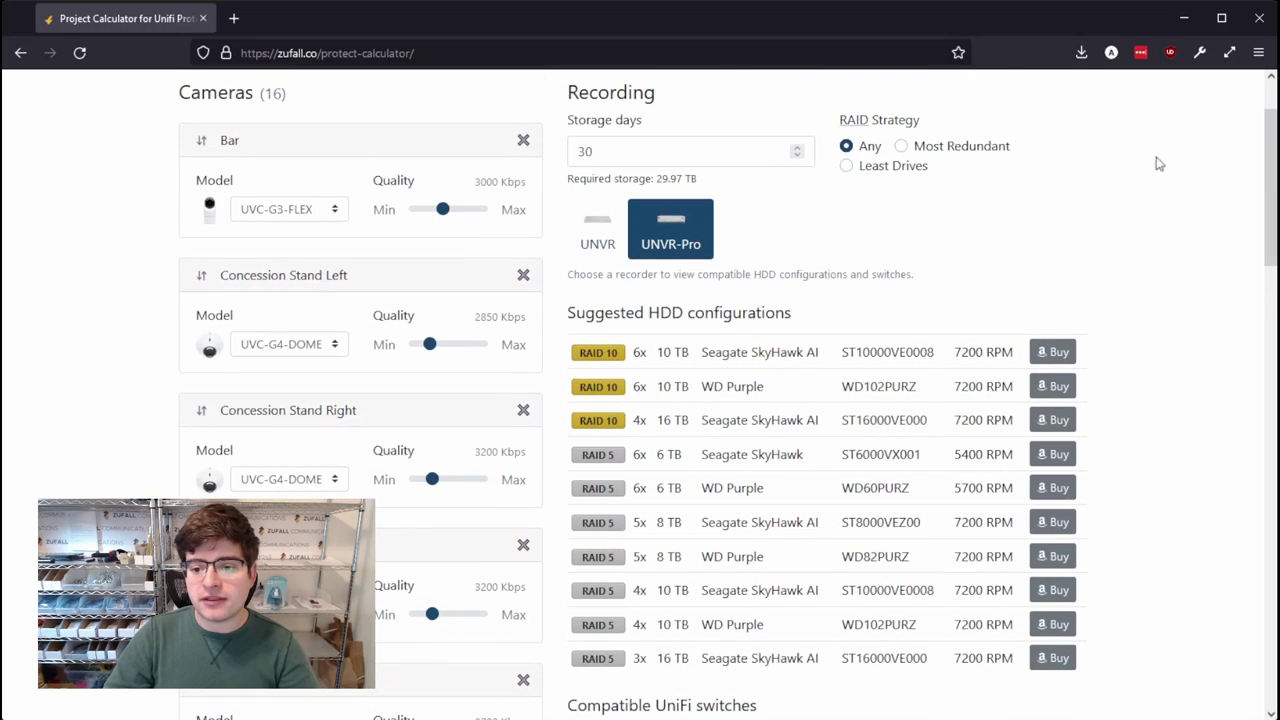
pyautogui.click(902, 147)
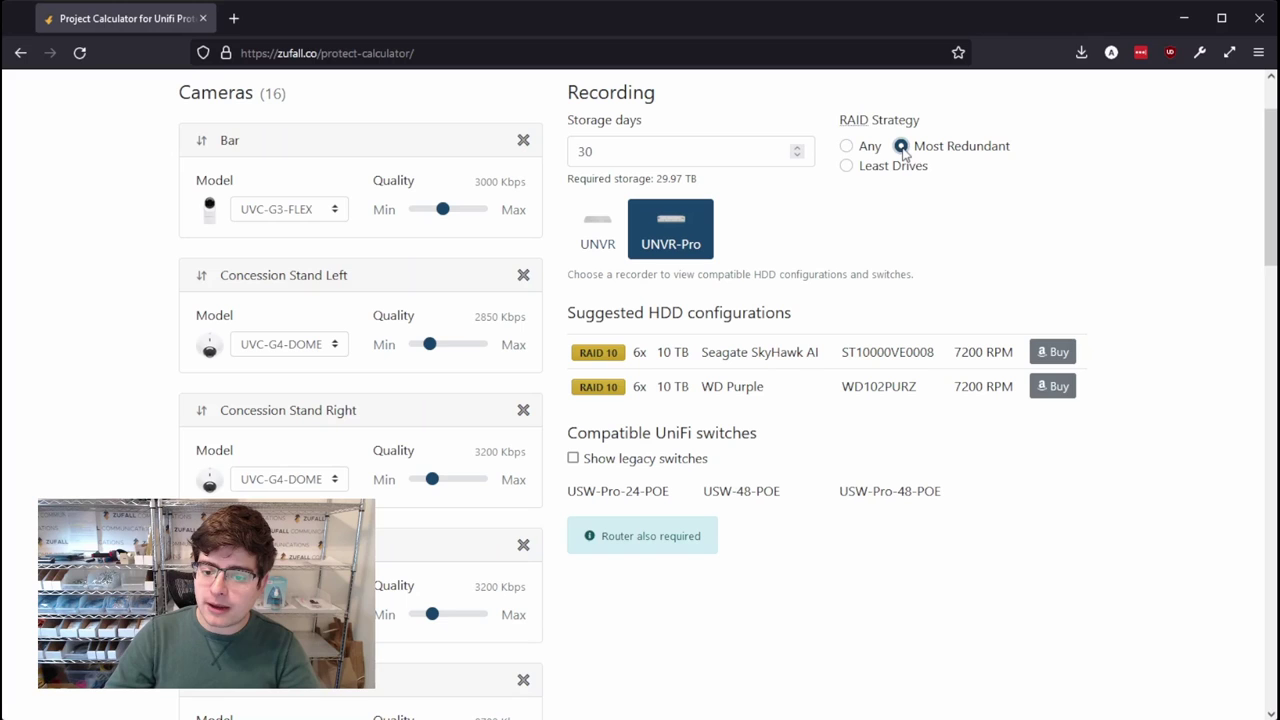
pyautogui.click(600, 238)
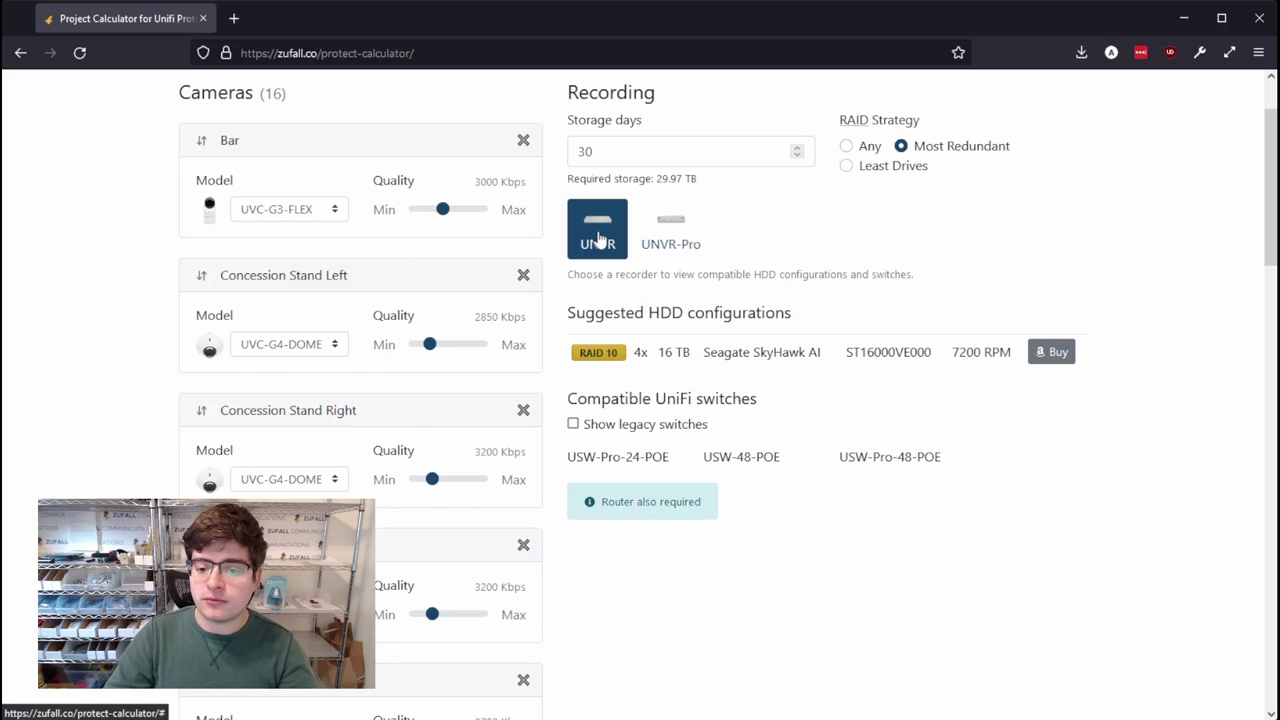
pyautogui.click(670, 237)
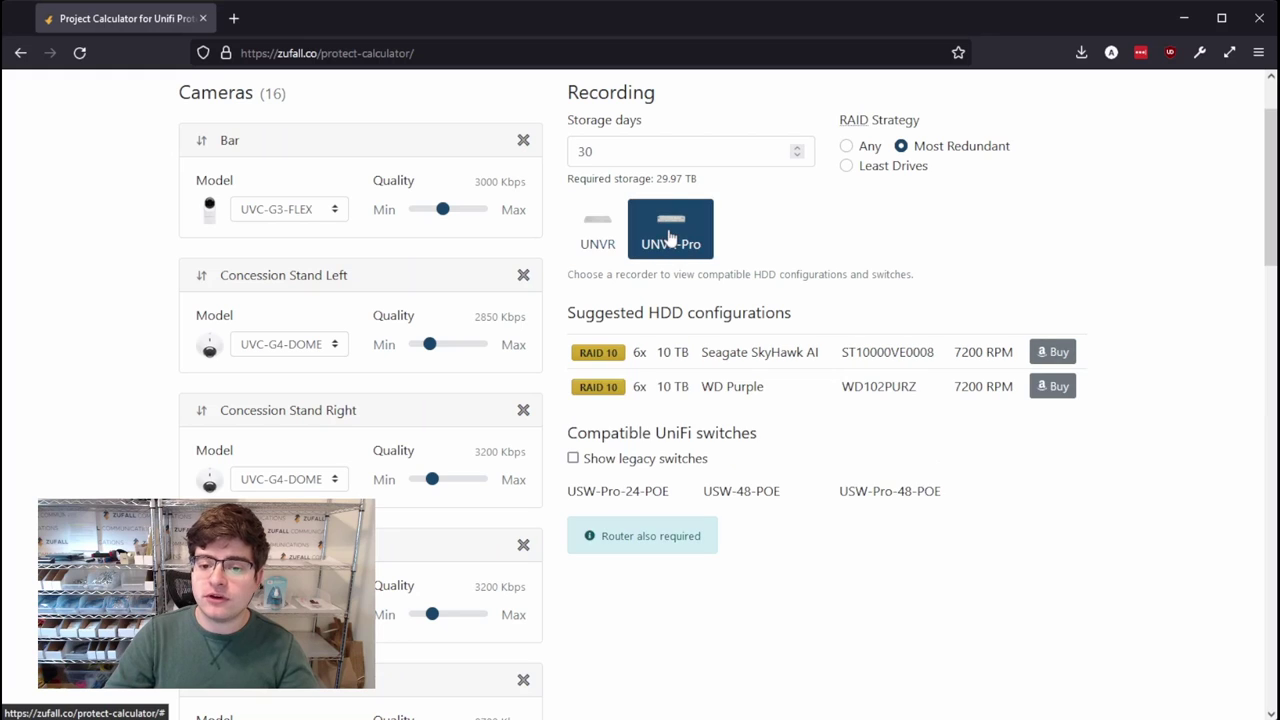
pyautogui.click(846, 167)
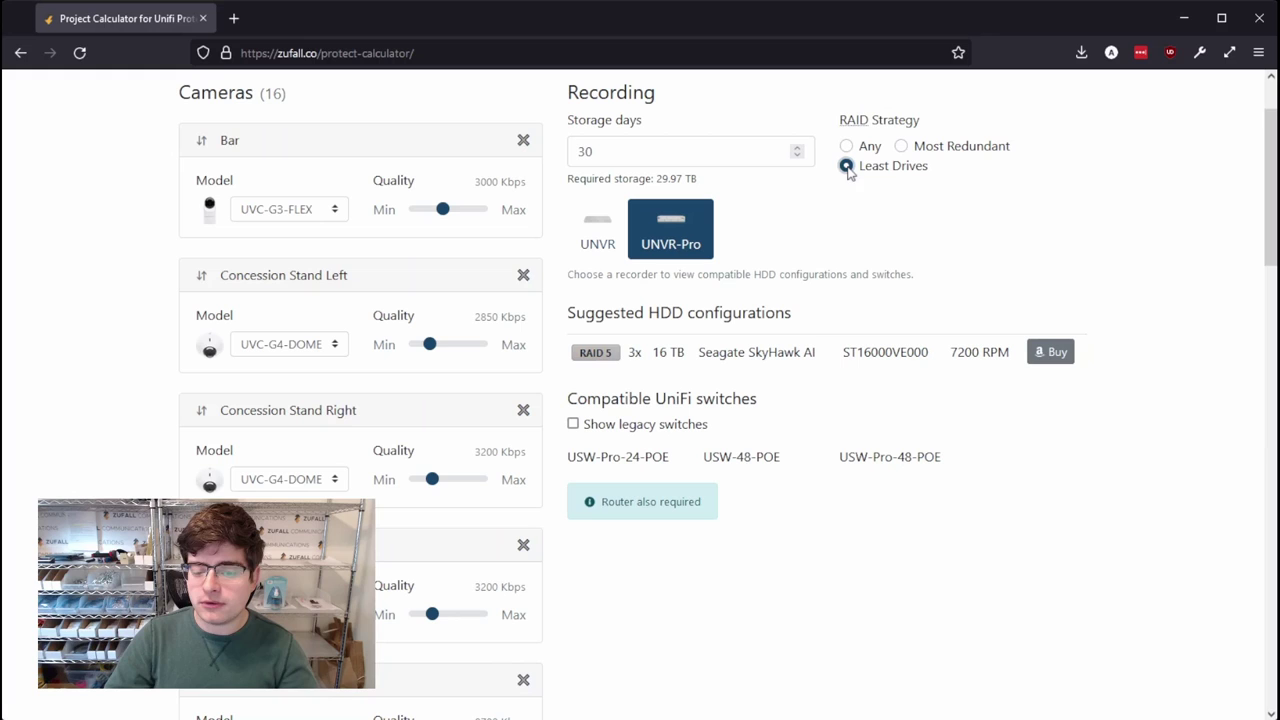